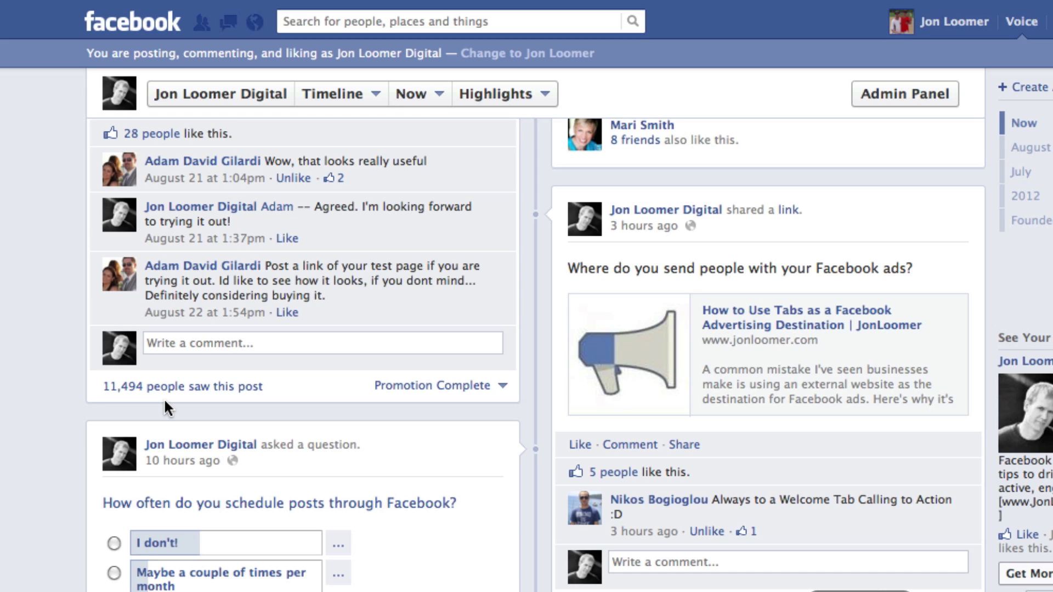
Show the organic, viral and paid reach breakdown for the post seen by 11,494 people
{"action": "left_click", "coordinate": [197, 390]}
{"action": "left_click", "coordinate": [179, 390]}
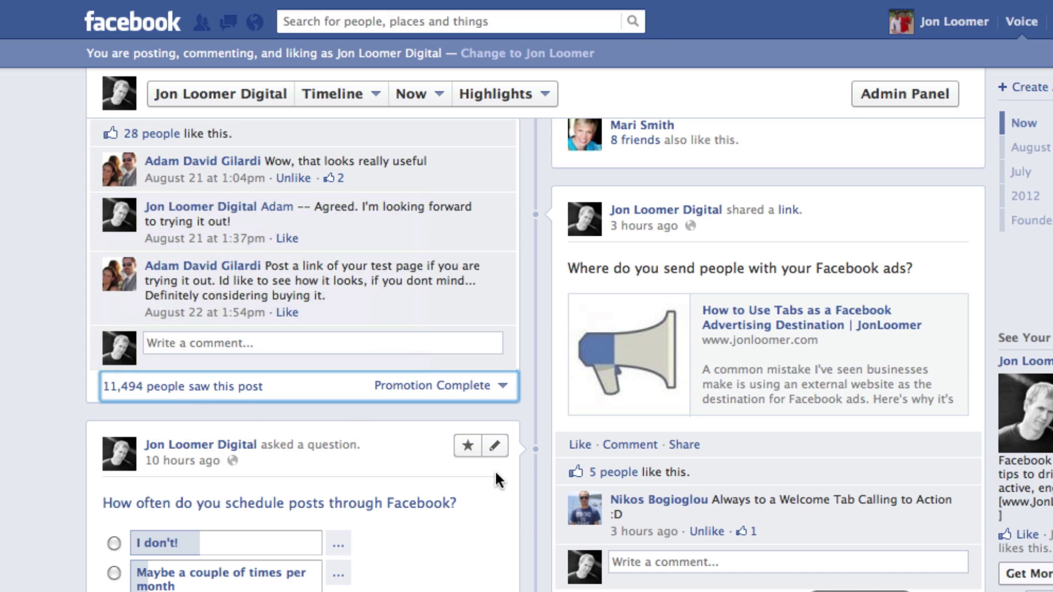
From the Page's Insights overview, start an export of post-level data for 7/26/2012–8/26/2012
{"action": "scroll", "coordinate": [487, 411], "scroll_direction": "up", "scroll_amount": 15}
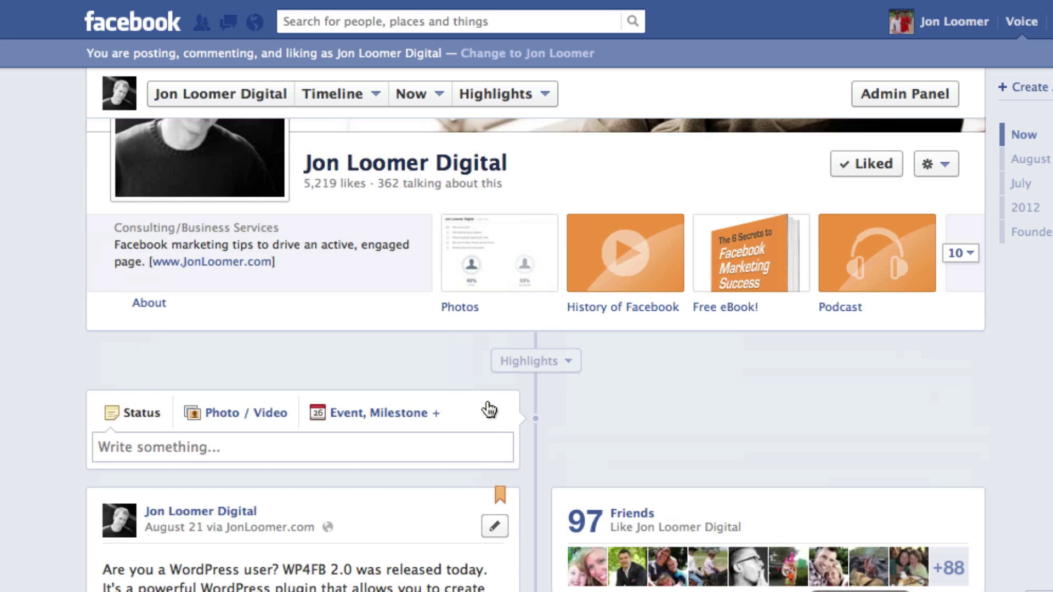
{"action": "scroll", "coordinate": [453, 404], "scroll_direction": "up", "scroll_amount": 10}
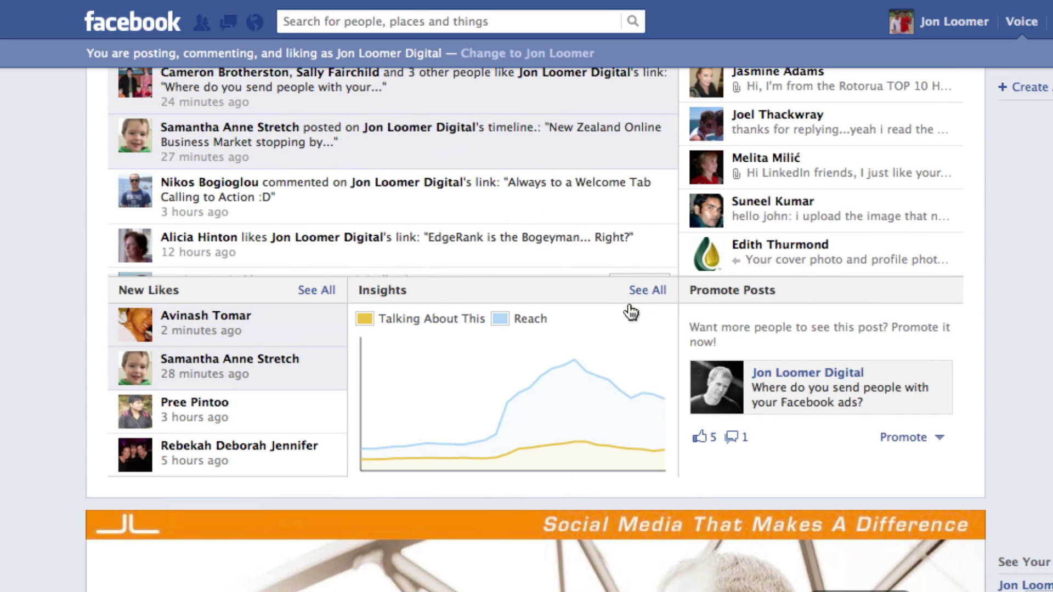
{"action": "left_click", "coordinate": [647, 290]}
{"action": "left_click", "coordinate": [843, 203]}
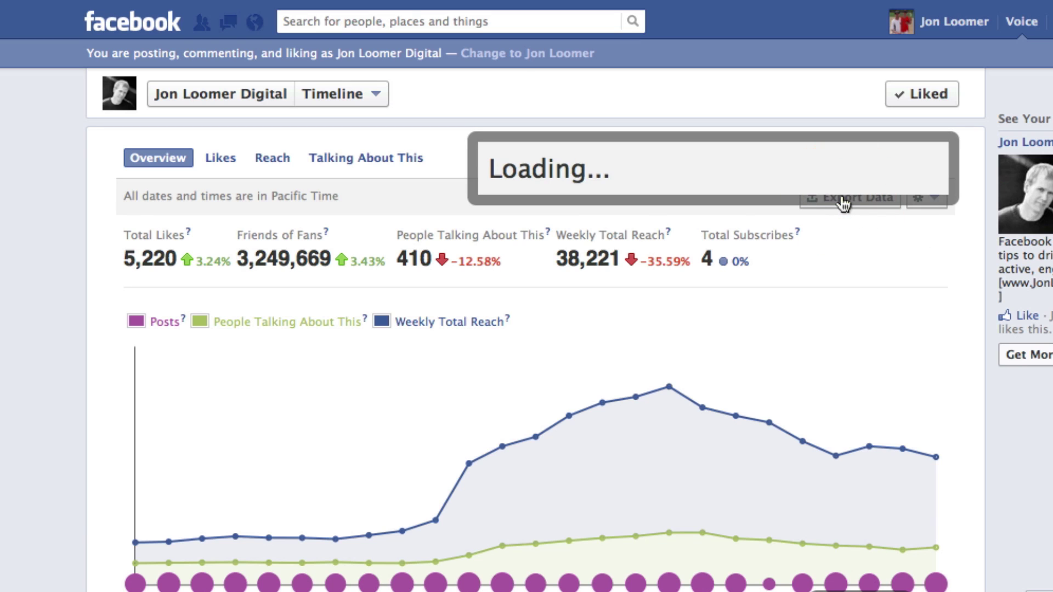
{"action": "left_click", "coordinate": [508, 289]}
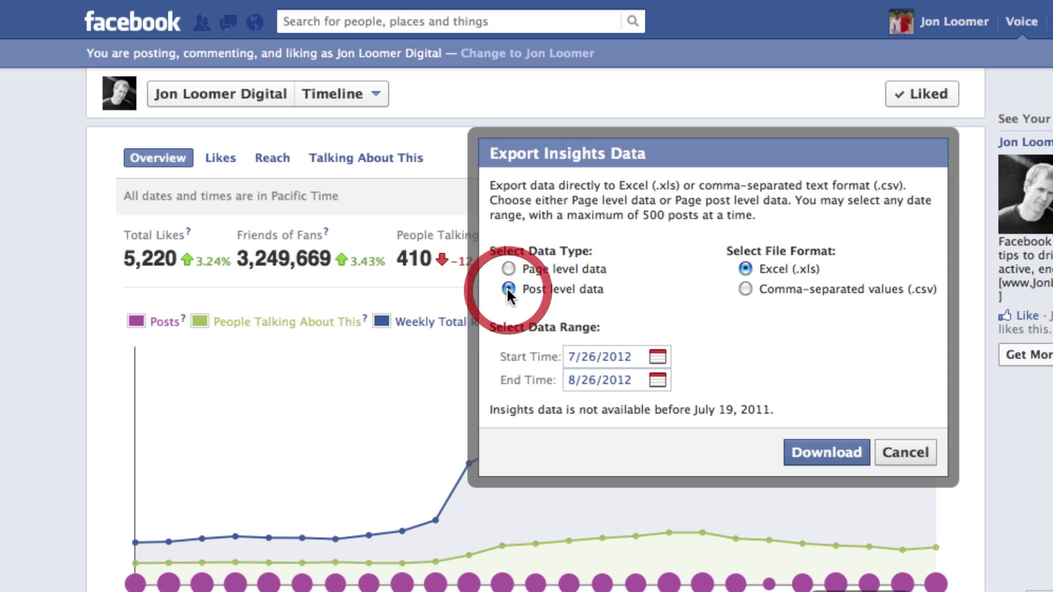
Download the export as an Excel file and read the Lifetime Post Total Reach heading and description
{"action": "left_click", "coordinate": [805, 449]}
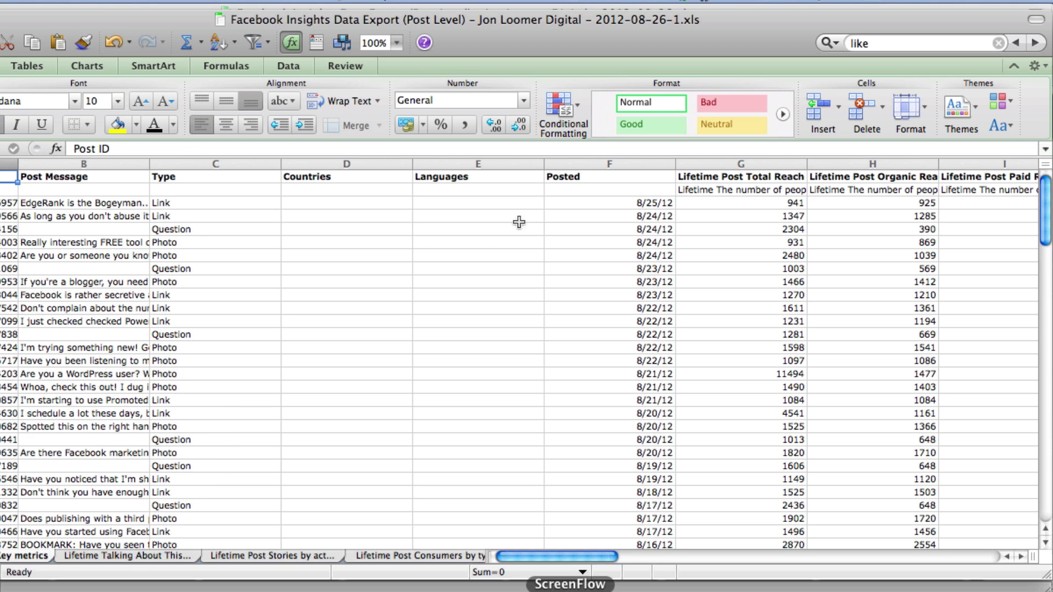
{"action": "left_click", "coordinate": [706, 180]}
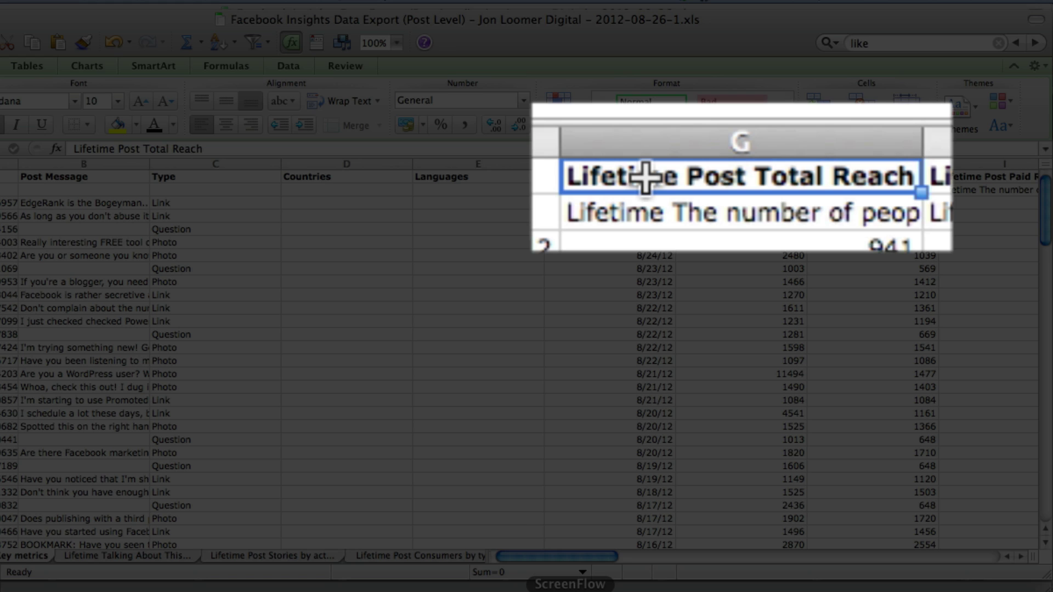
{"action": "key", "text": "Down"}
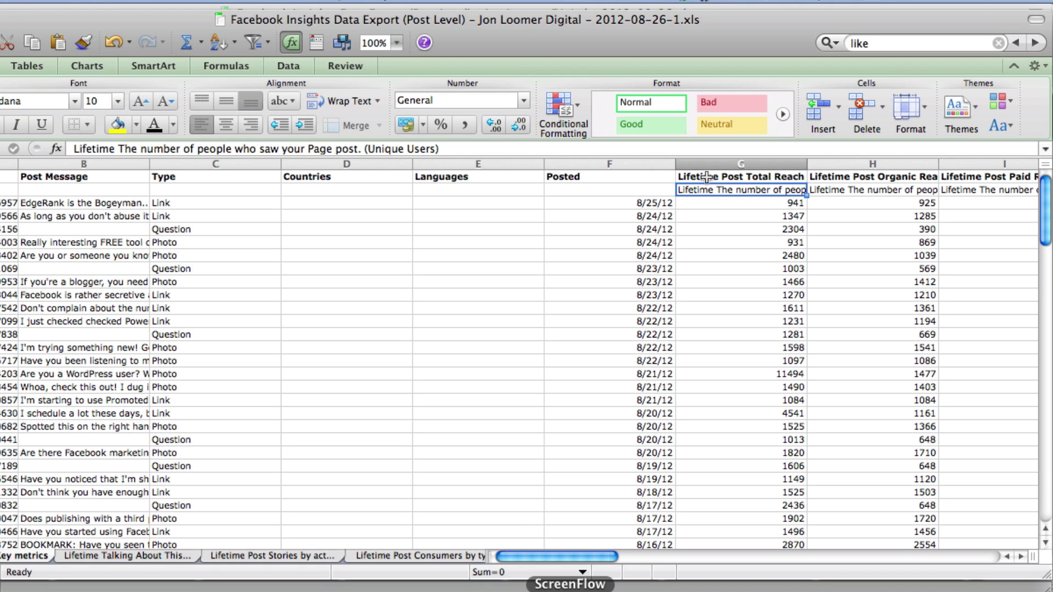
Read the Lifetime Post Organic Reach heading and its description in column H
{"action": "key", "text": "Right"}
{"action": "key", "text": "Up"}
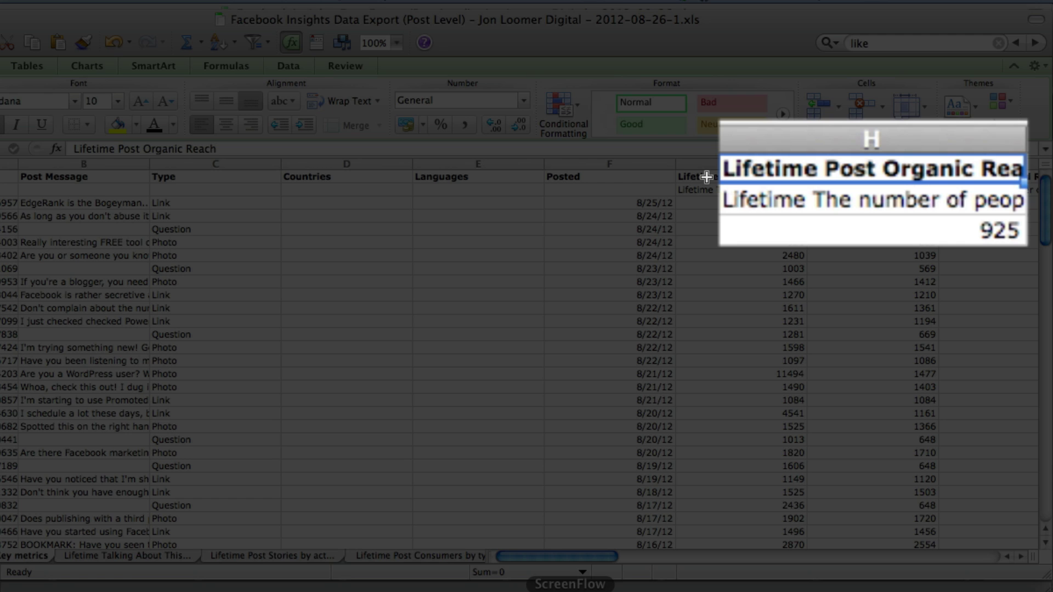
{"action": "key", "text": "Down"}
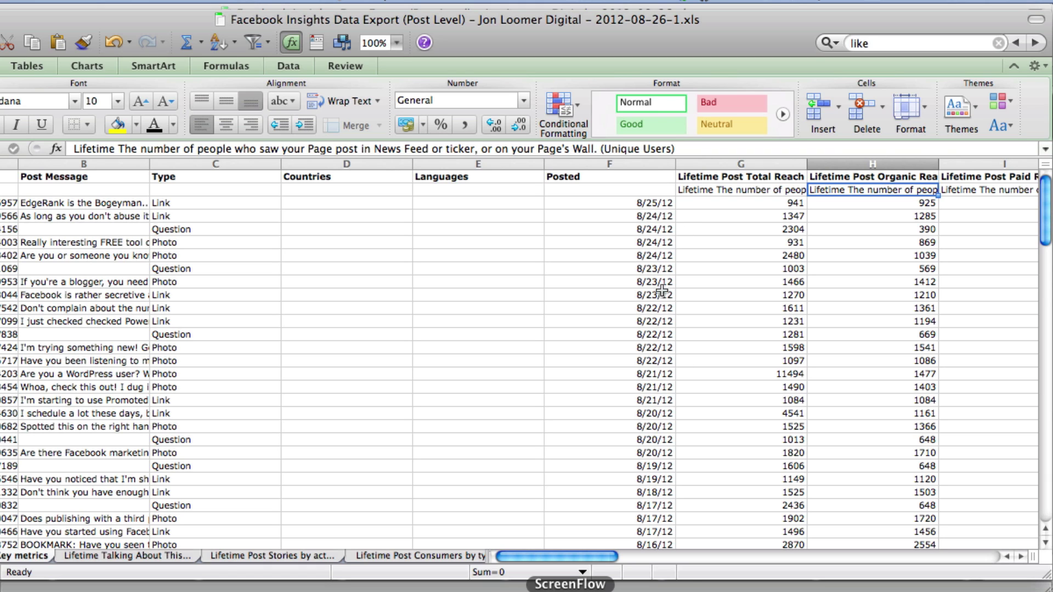
Scroll right to read the fan-only impressions and reach headings in columns V and W
{"action": "left_click", "coordinate": [537, 557]}
{"action": "left_click_drag", "start_coordinate": [537, 557], "coordinate": [746, 570]}
{"action": "left_click", "coordinate": [758, 177]}
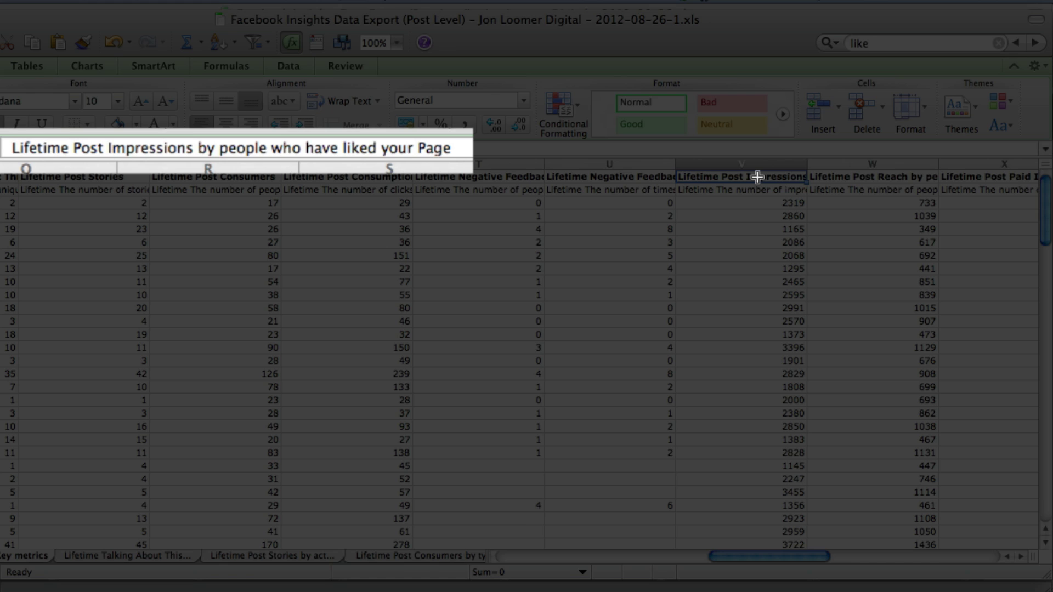
{"action": "key", "text": "Right"}
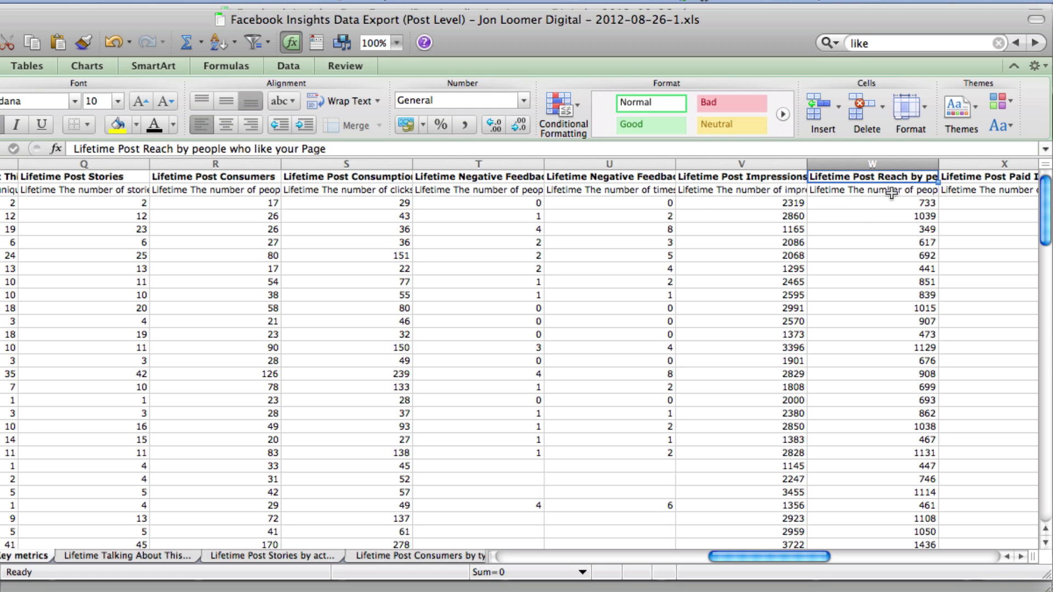
Compare the first post's fan reach of 733 with its organic reach of 925
{"action": "left_click", "coordinate": [892, 200]}
{"action": "left_click_drag", "start_coordinate": [800, 557], "coordinate": [501, 583]}
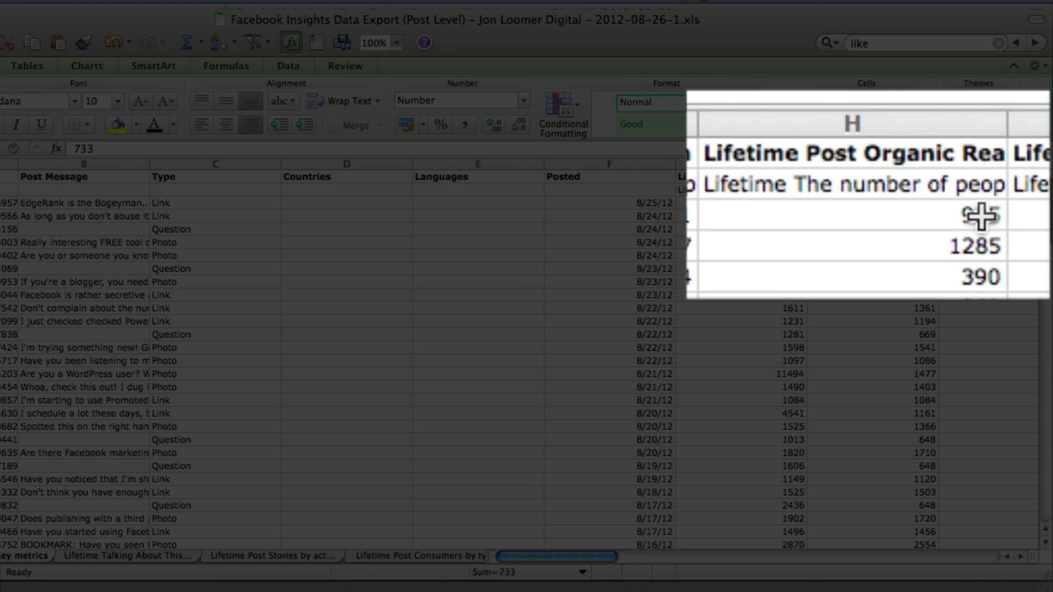
{"action": "left_click", "coordinate": [927, 203]}
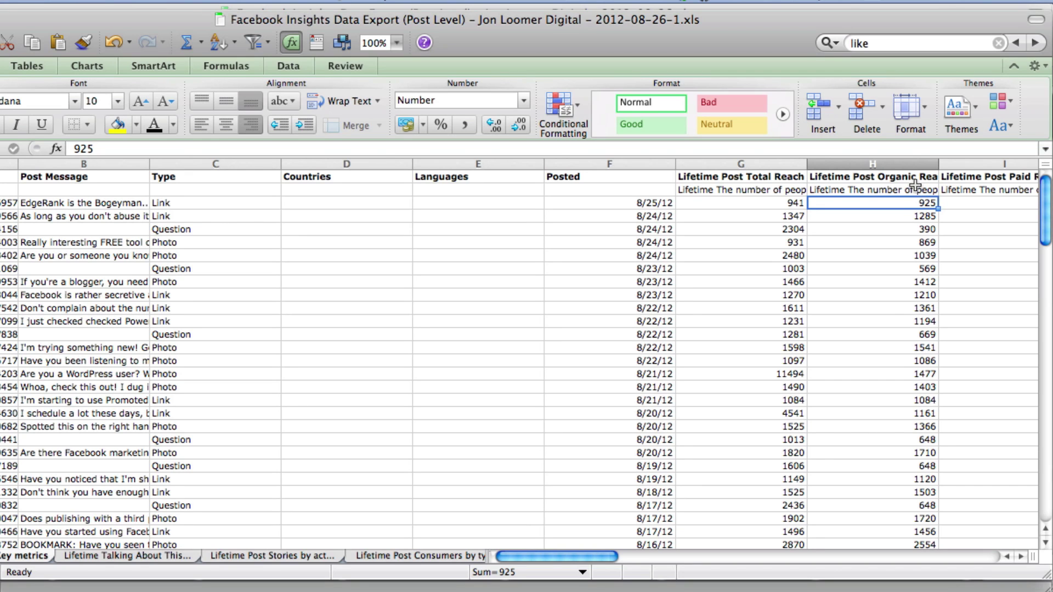
{"action": "left_click_drag", "start_coordinate": [577, 560], "coordinate": [866, 565]}
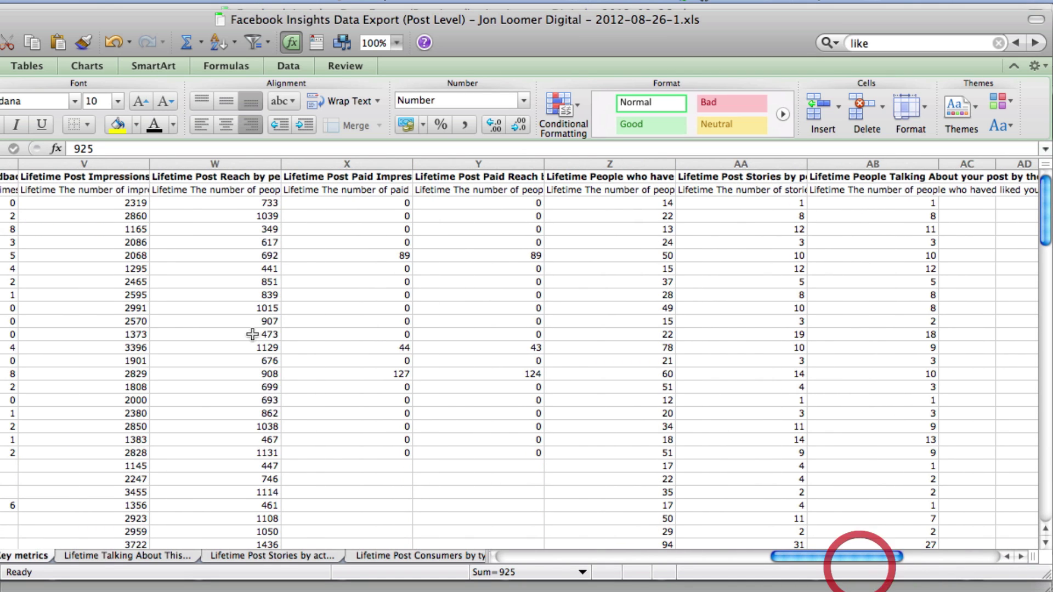
{"action": "left_click", "coordinate": [102, 174]}
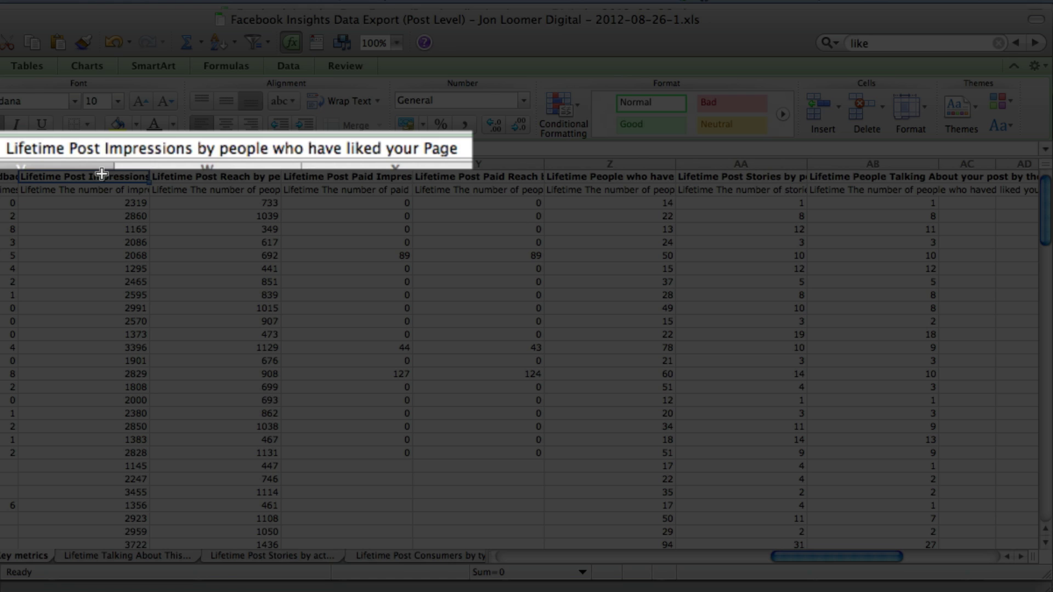
{"action": "key", "text": "Right"}
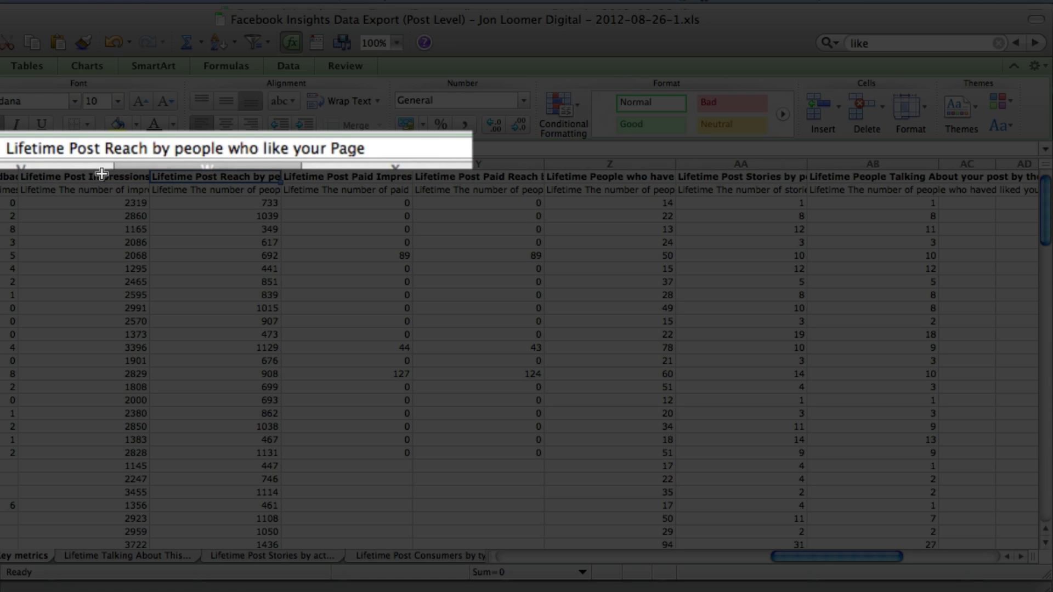
{"action": "key", "text": "Down"}
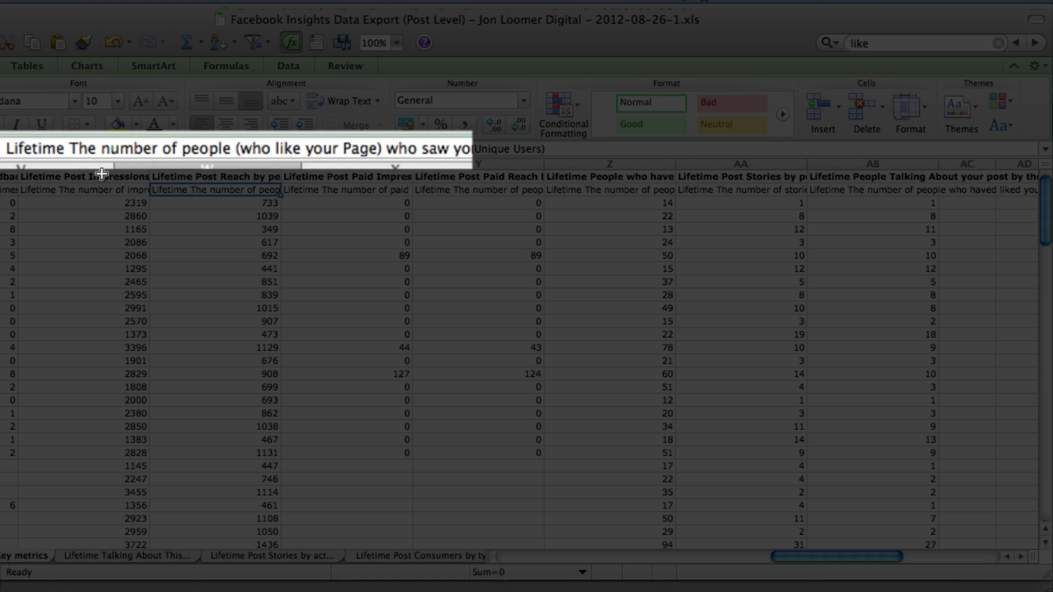
{"action": "key", "text": "Up"}
{"action": "key", "text": "Right"}
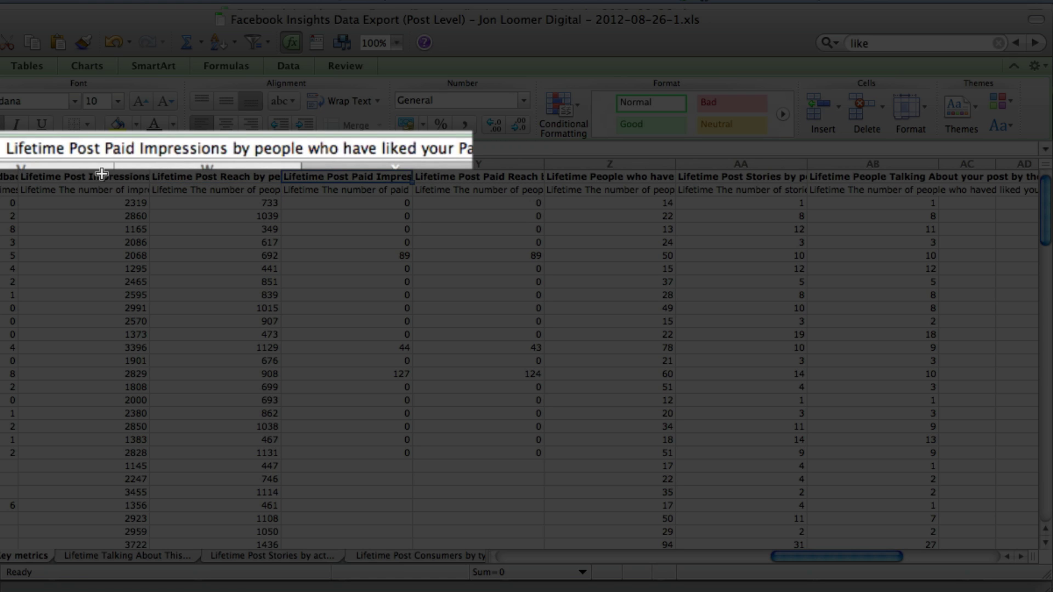
{"action": "key", "text": "Right"}
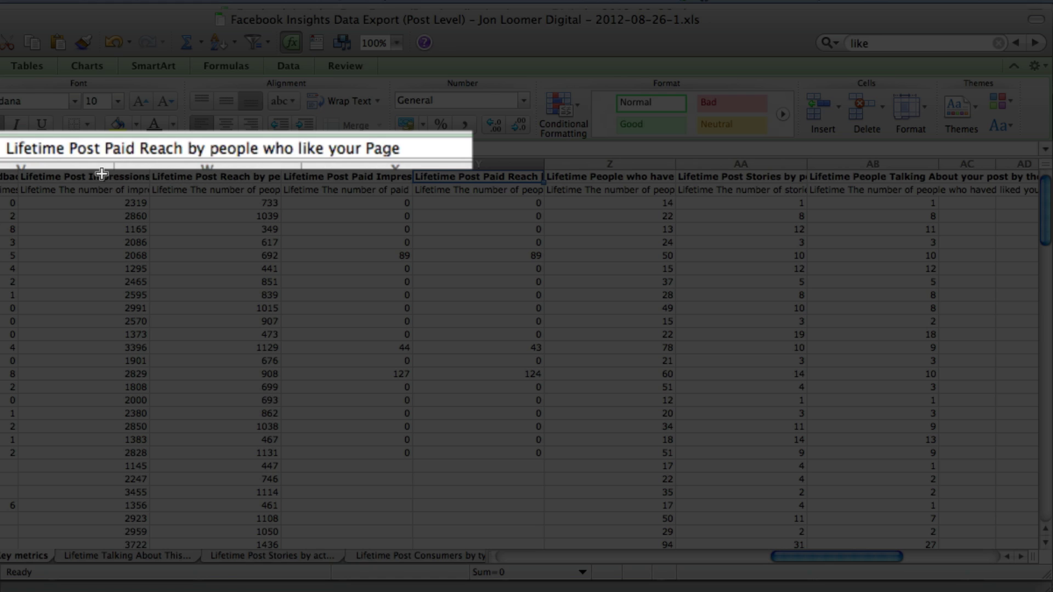
{"action": "key", "text": "Right"}
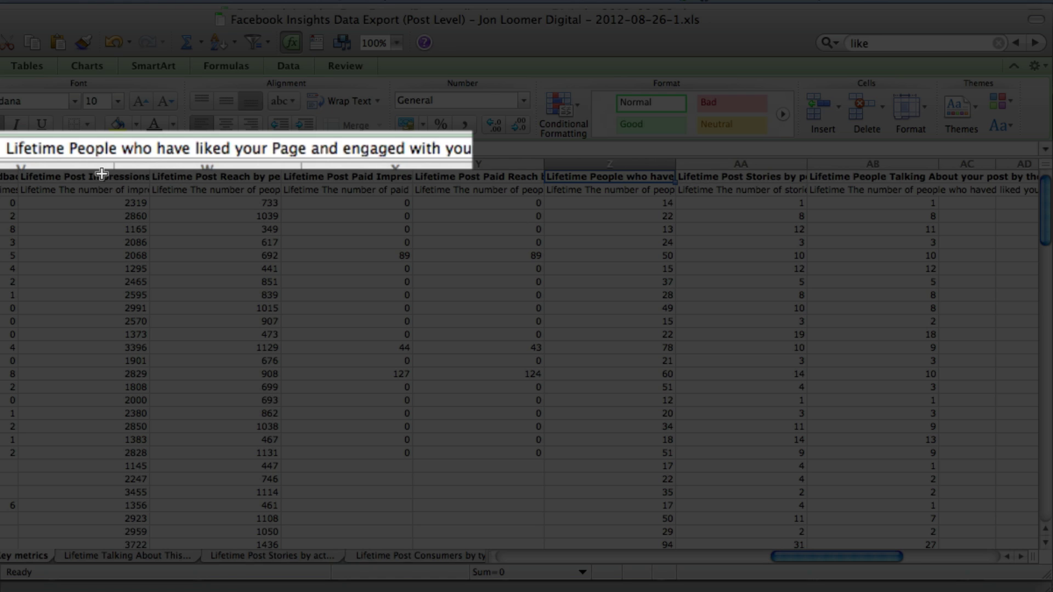
{"action": "key", "text": "Right"}
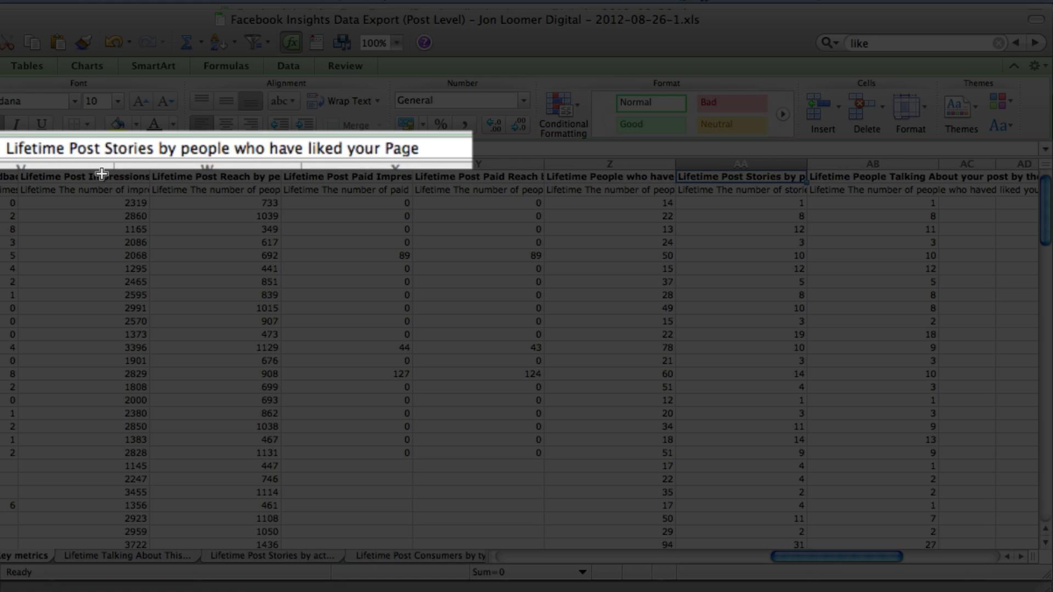
{"action": "key", "text": "Right"}
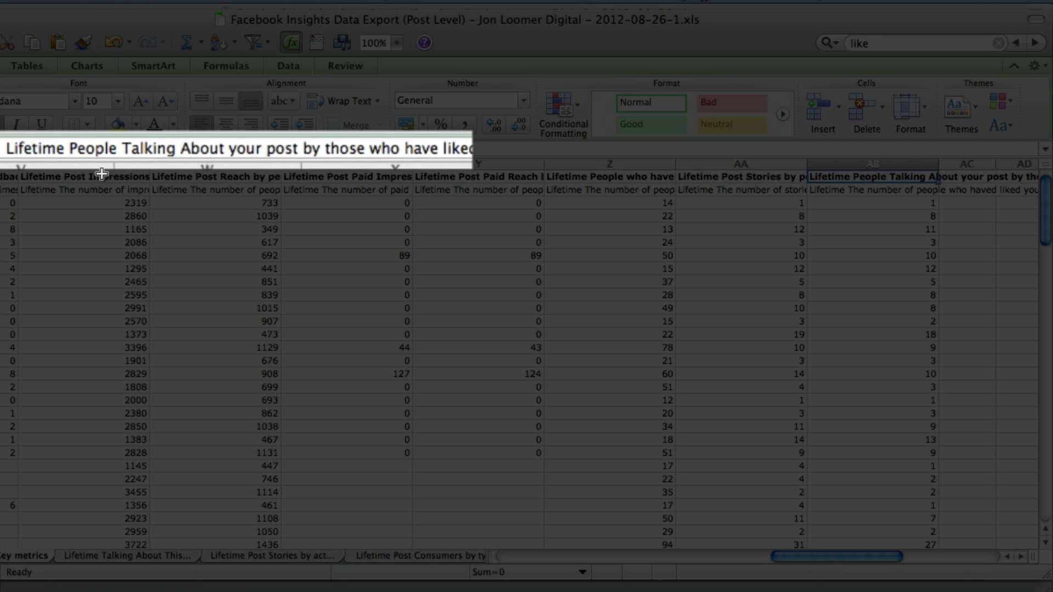